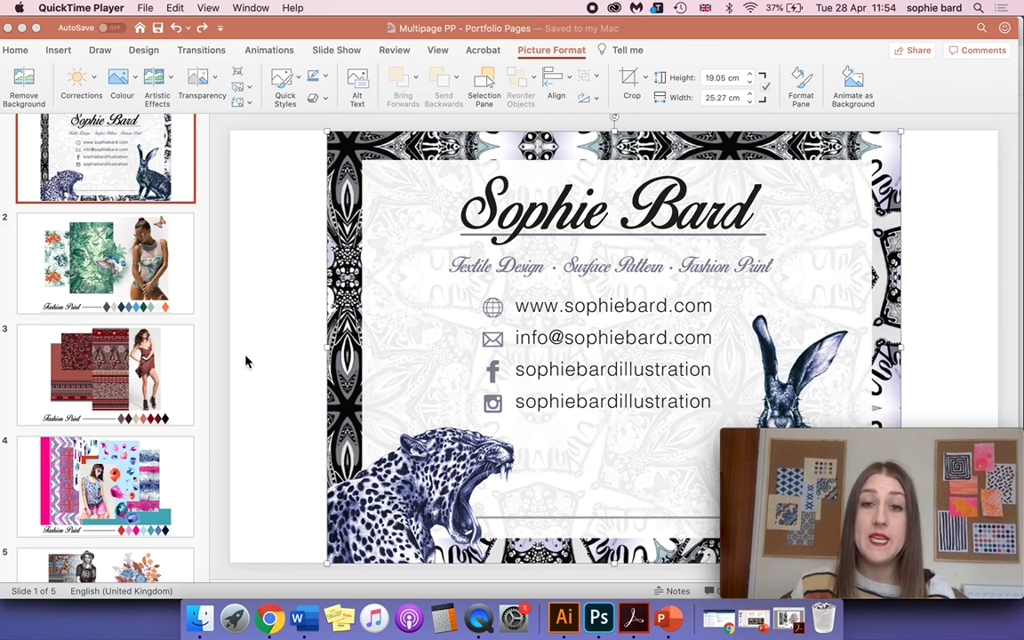
Look through all five slides of the portfolio presentation and return to the first slide
key("super+Tab")
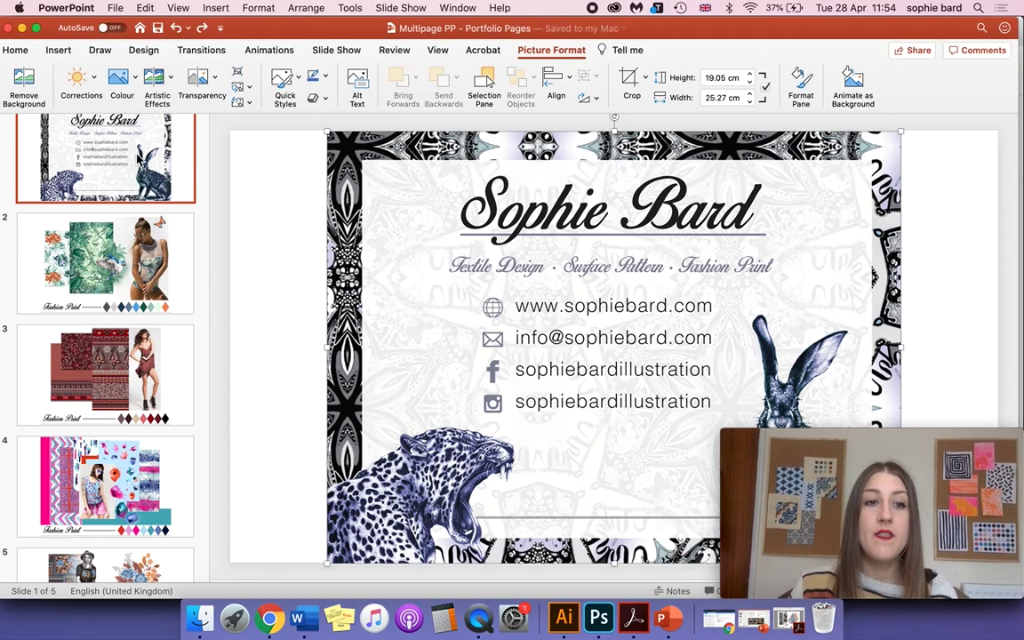
left_click(106, 278)
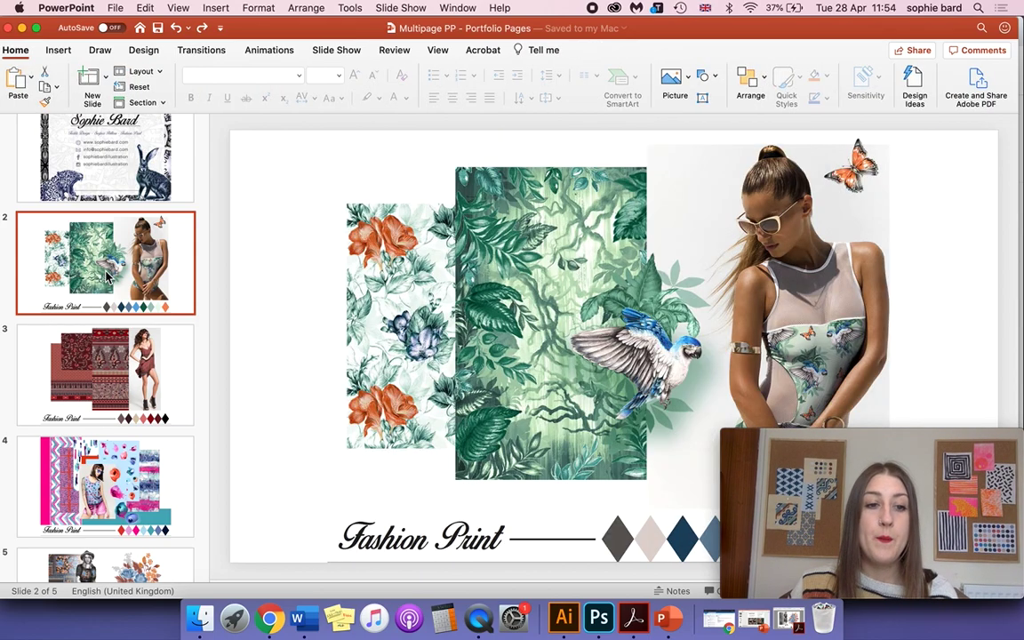
key("Down")
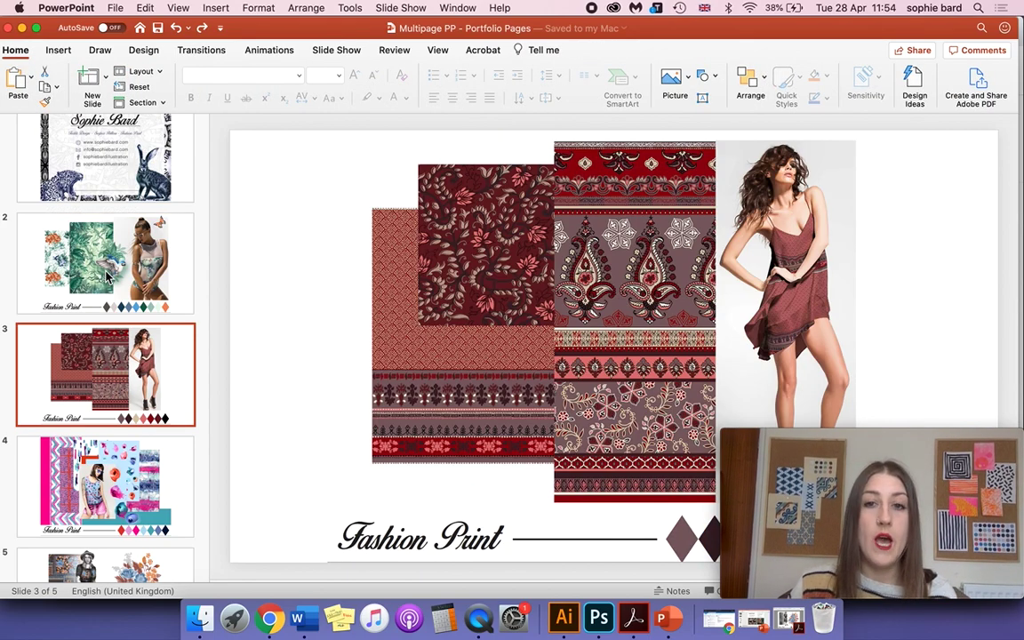
key("Down")
scroll(106, 524, "down", 3)
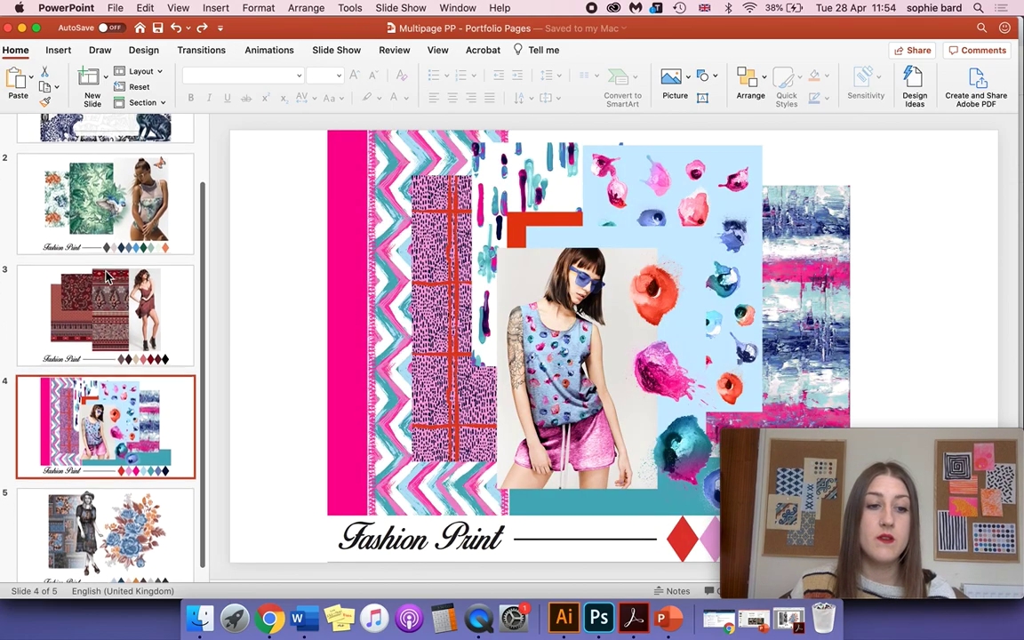
key("Down")
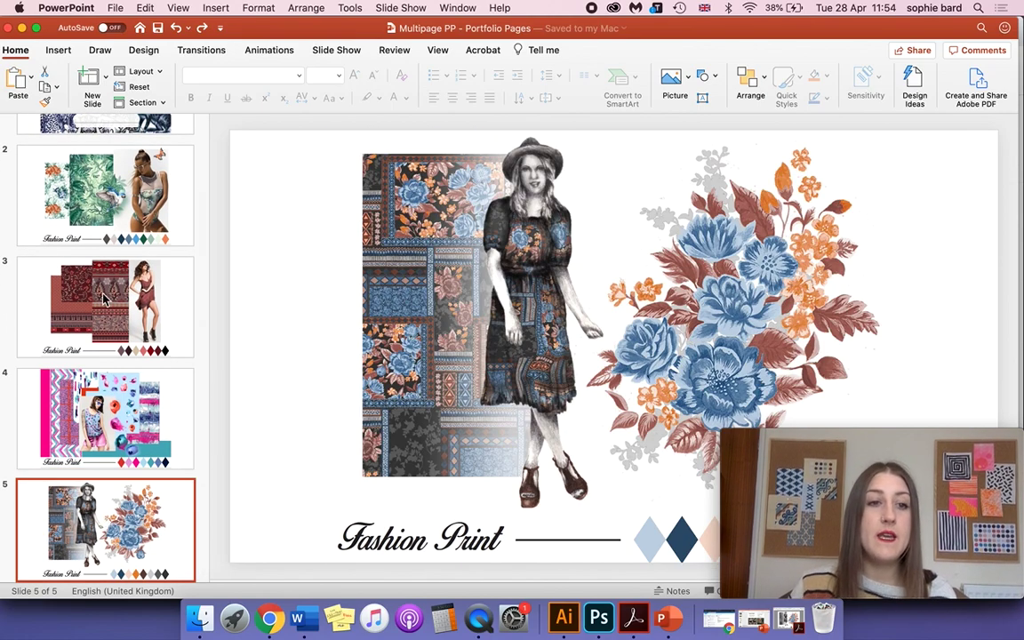
scroll(116, 229, "up", 2)
left_click(123, 125)
scroll(155, 322, "up", 2)
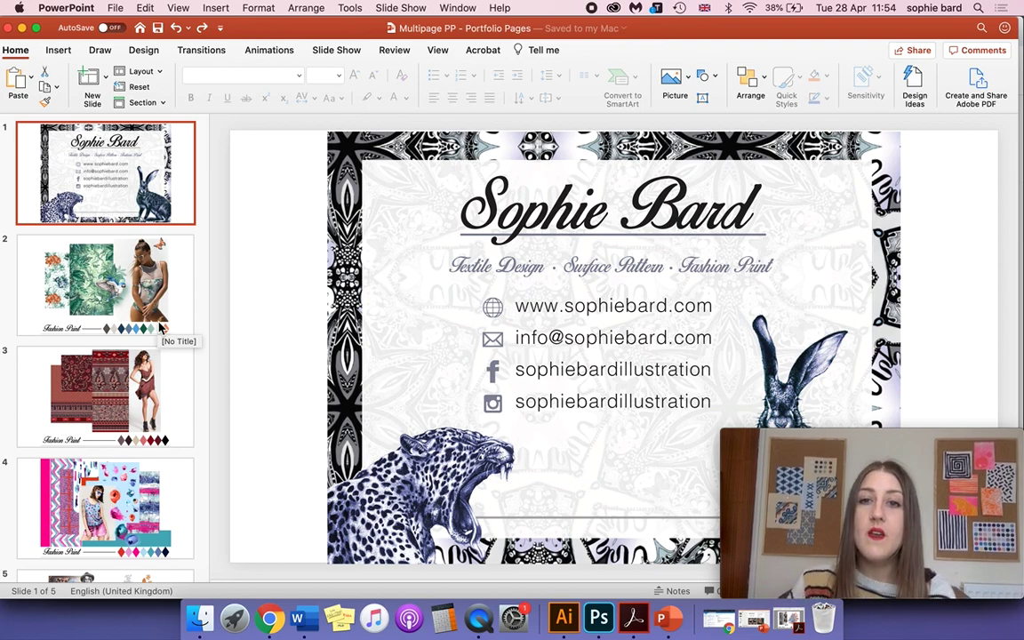
Switch to Finder and check the file size of Multipage PP - Portfolio Pages.pptx in its file information
left_click(201, 620)
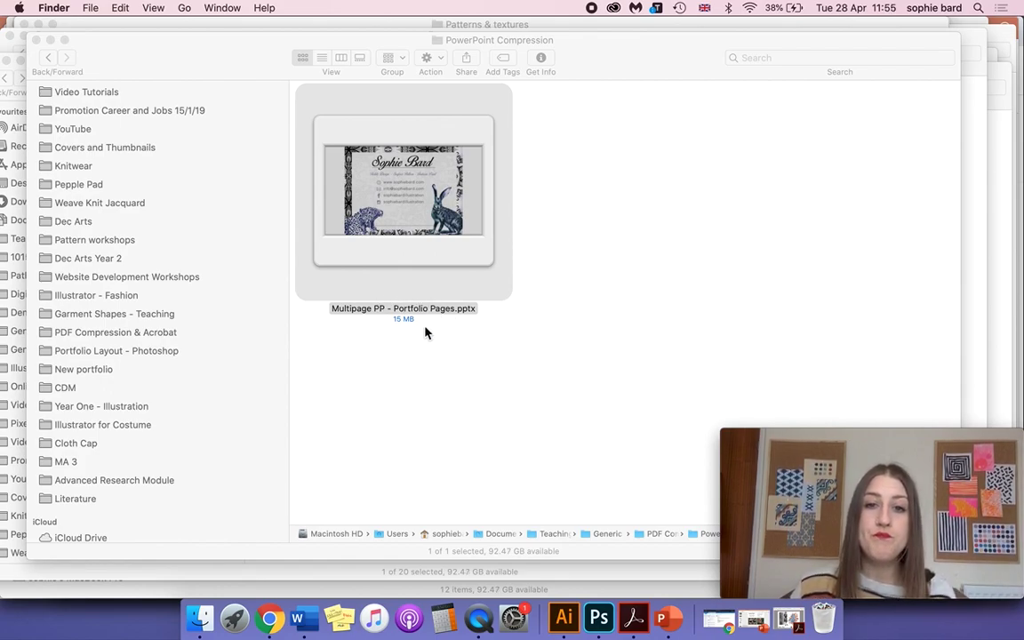
mouse_move(449, 209)
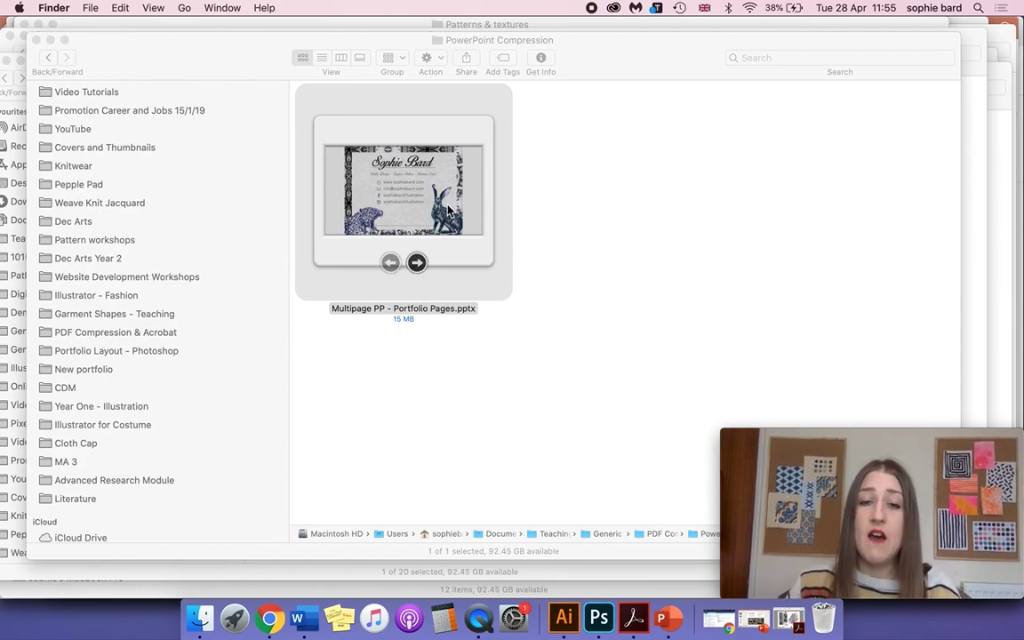
right_click(448, 210)
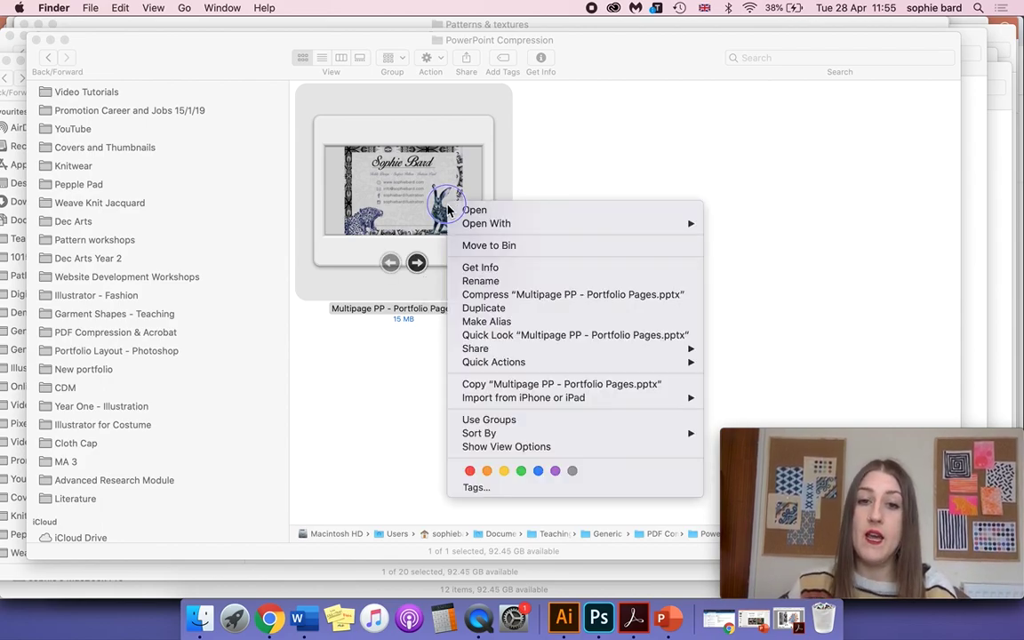
left_click(520, 272)
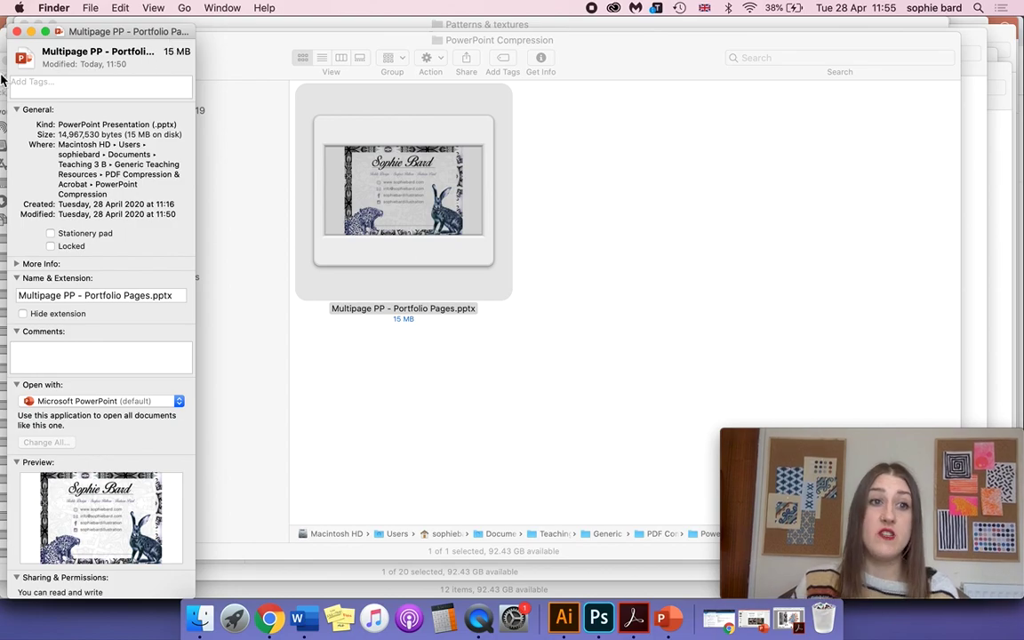
left_click(18, 33)
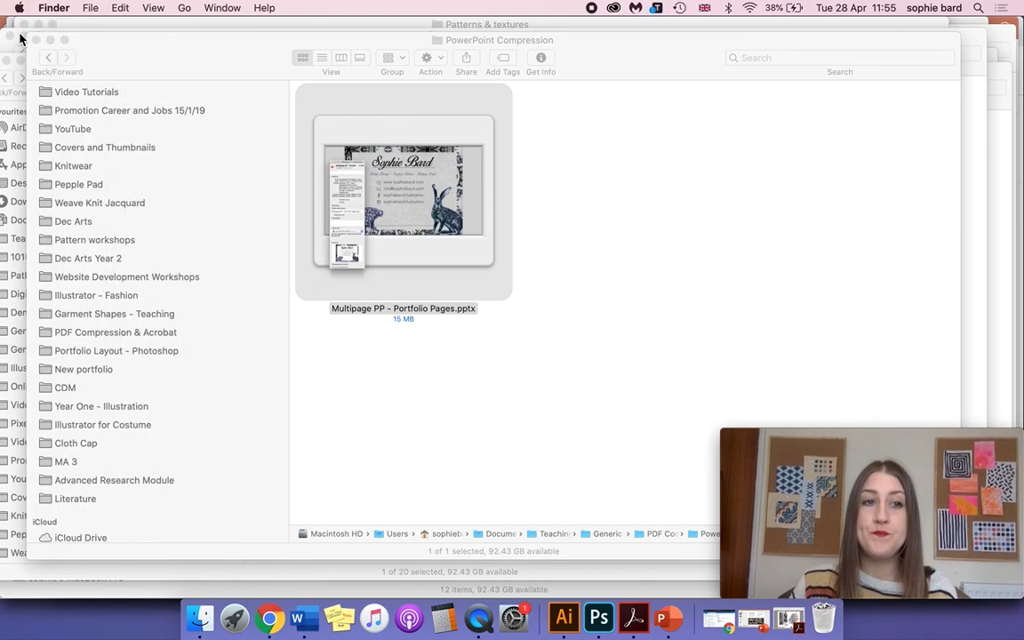
Switch to PowerPoint and compress all pictures in the file to Email (96 ppi) quality, deleting cropped areas
left_click(671, 618)
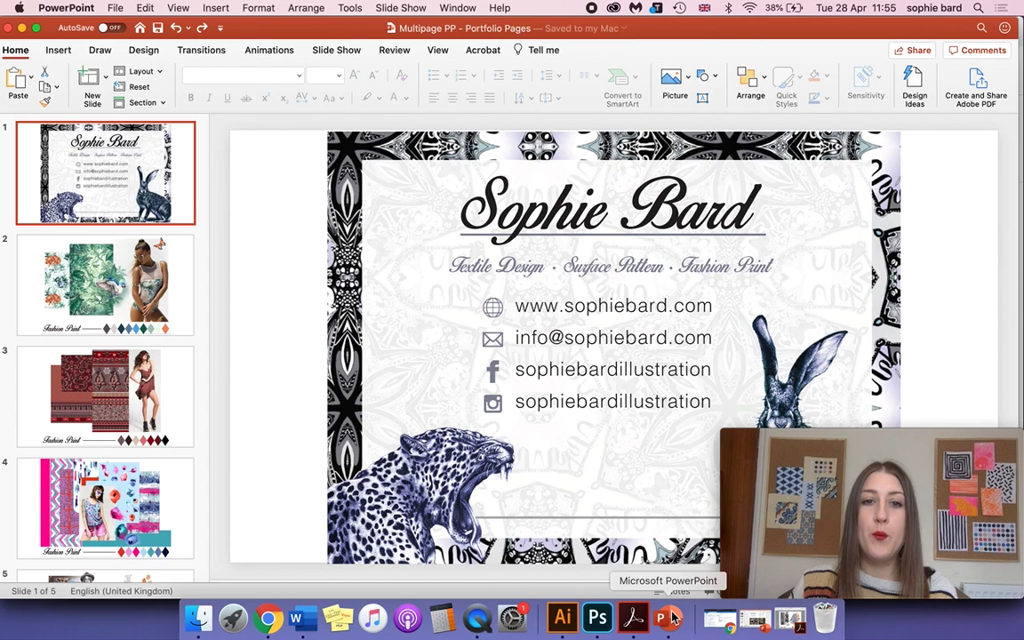
left_click(446, 307)
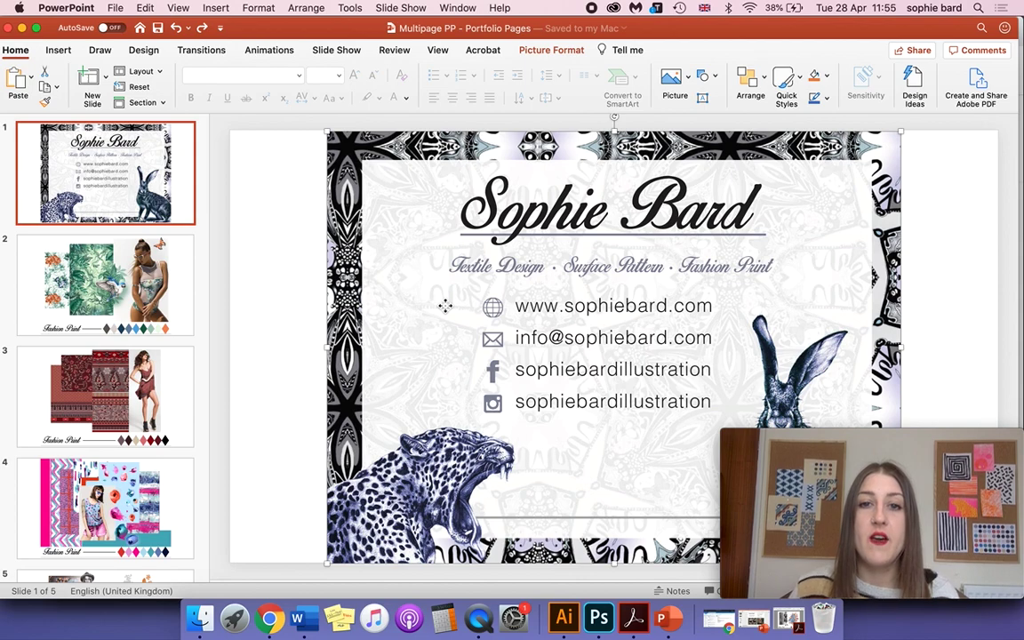
left_click(553, 51)
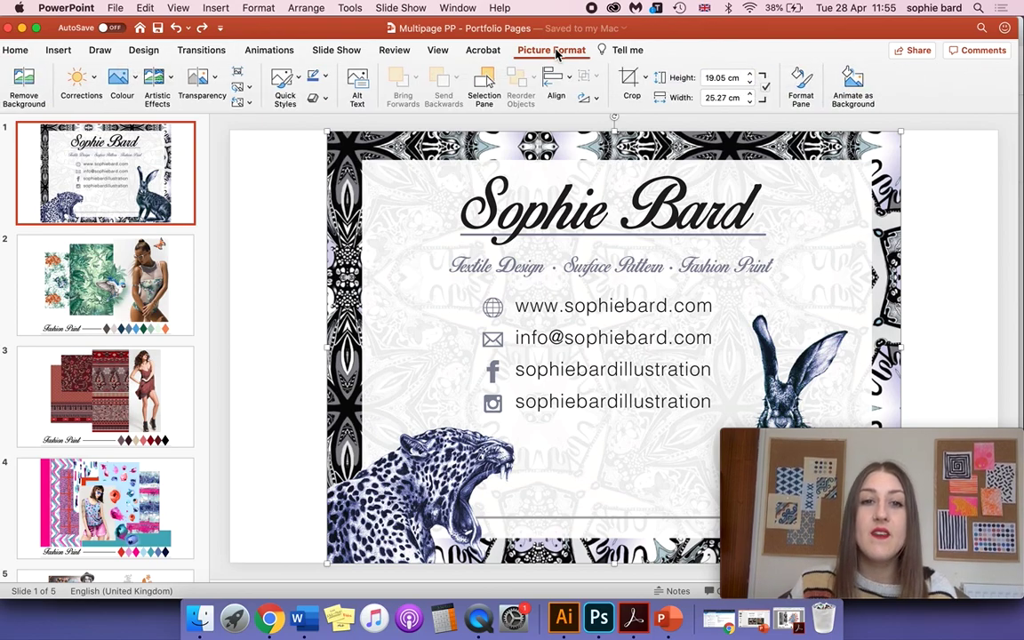
left_click(238, 74)
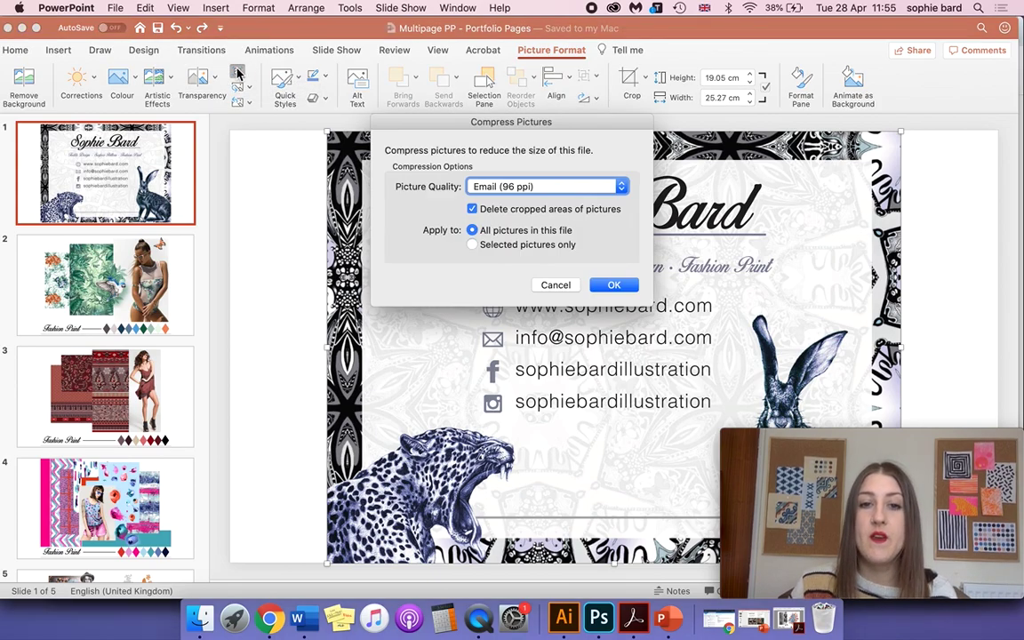
left_click_drag(469, 125, 394, 115)
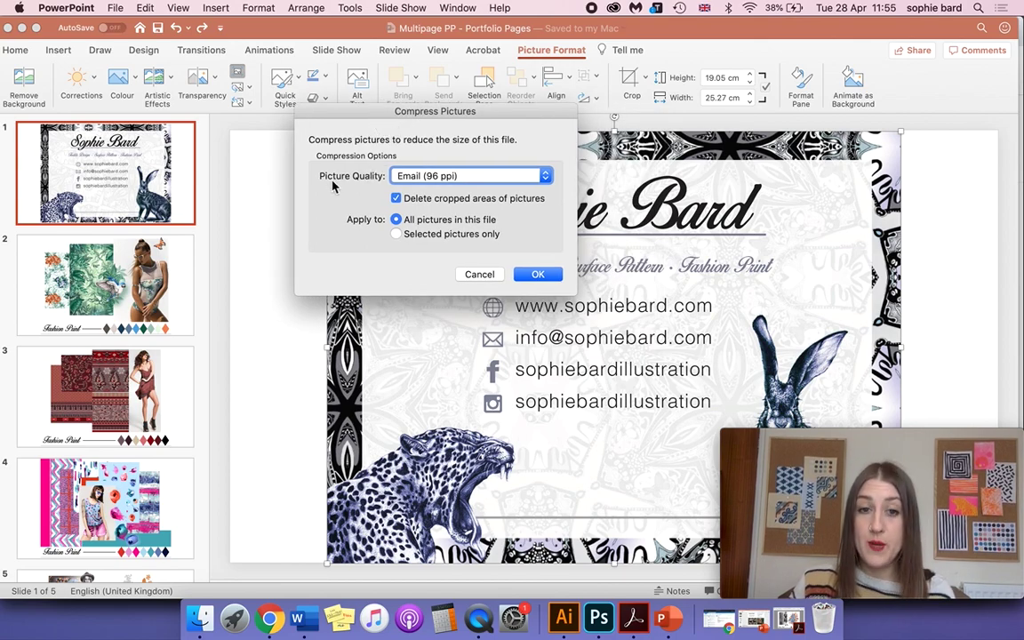
left_click(425, 177)
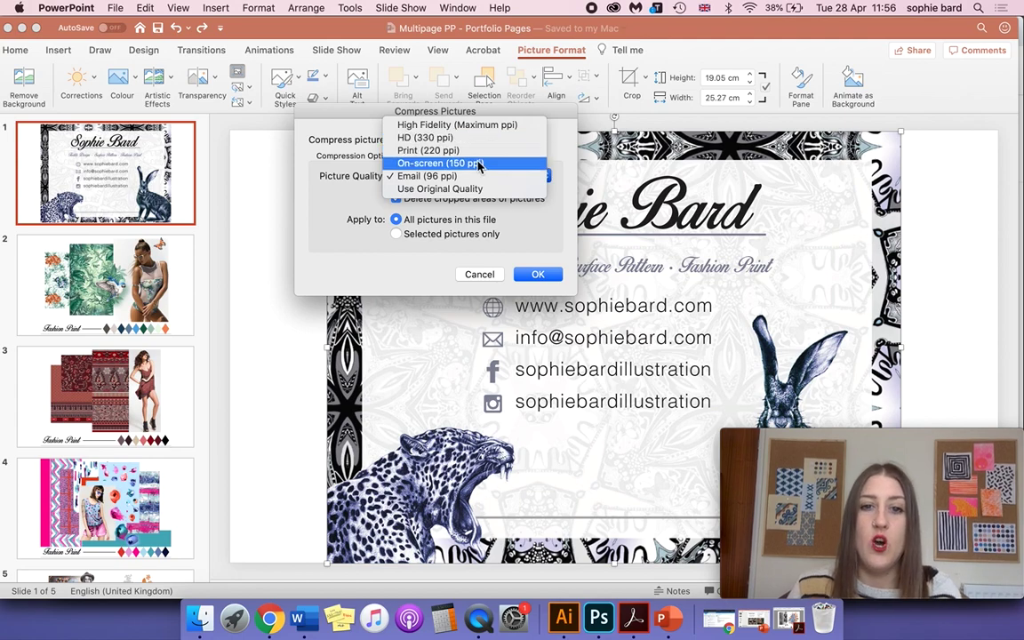
left_click(436, 175)
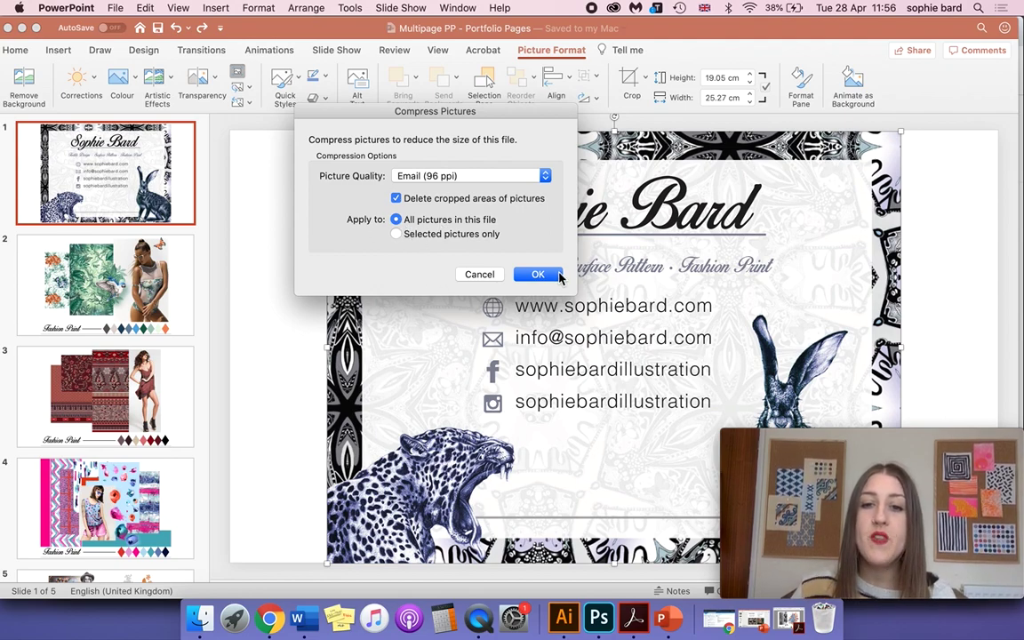
left_click(557, 276)
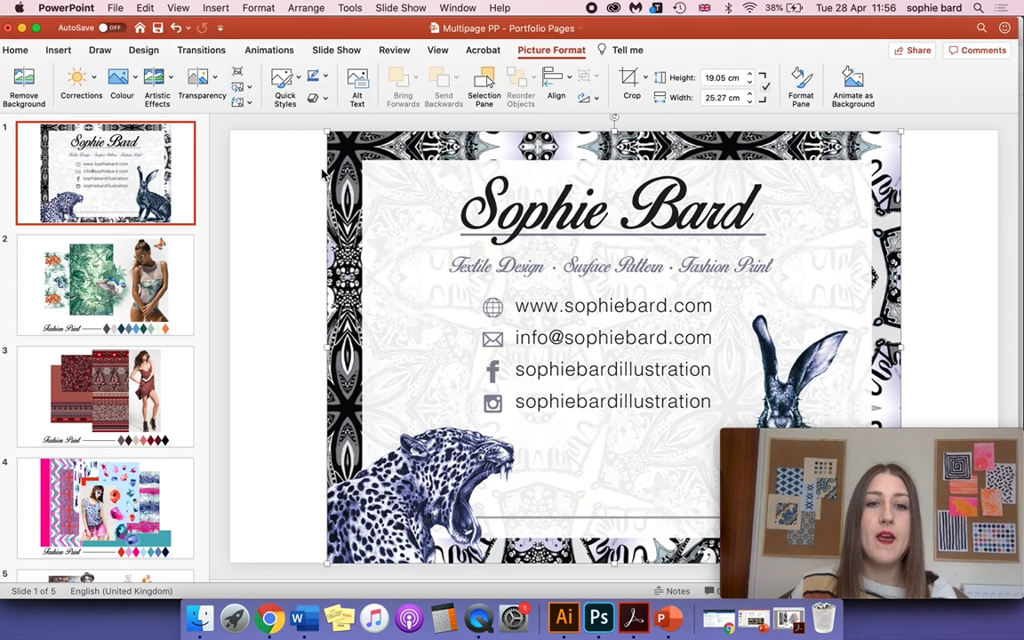
Save the compressed presentation and check its file size in Finder
left_click(112, 8)
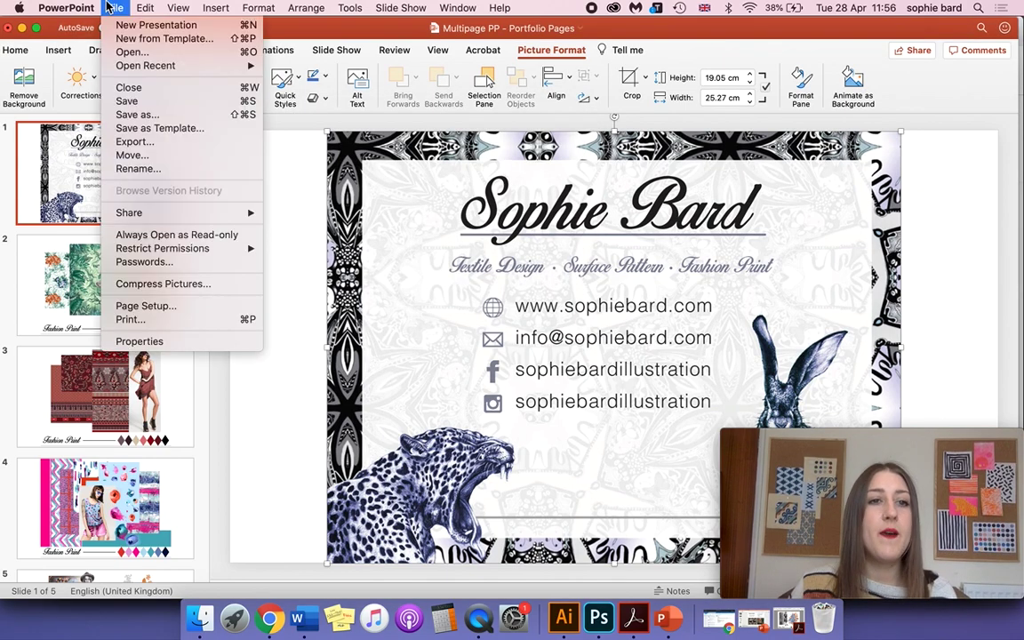
left_click(159, 105)
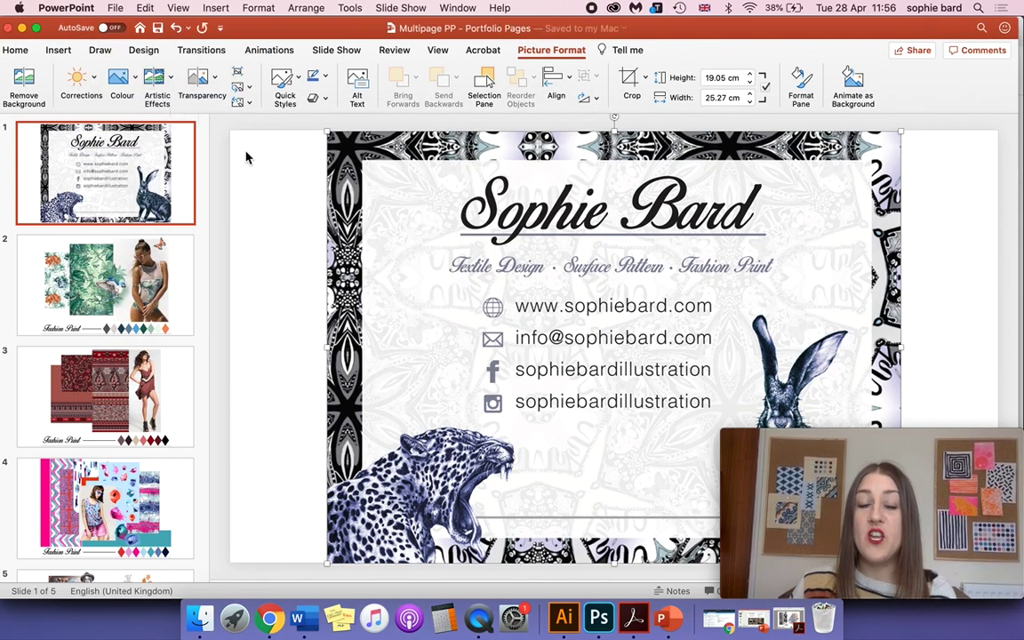
left_click(201, 613)
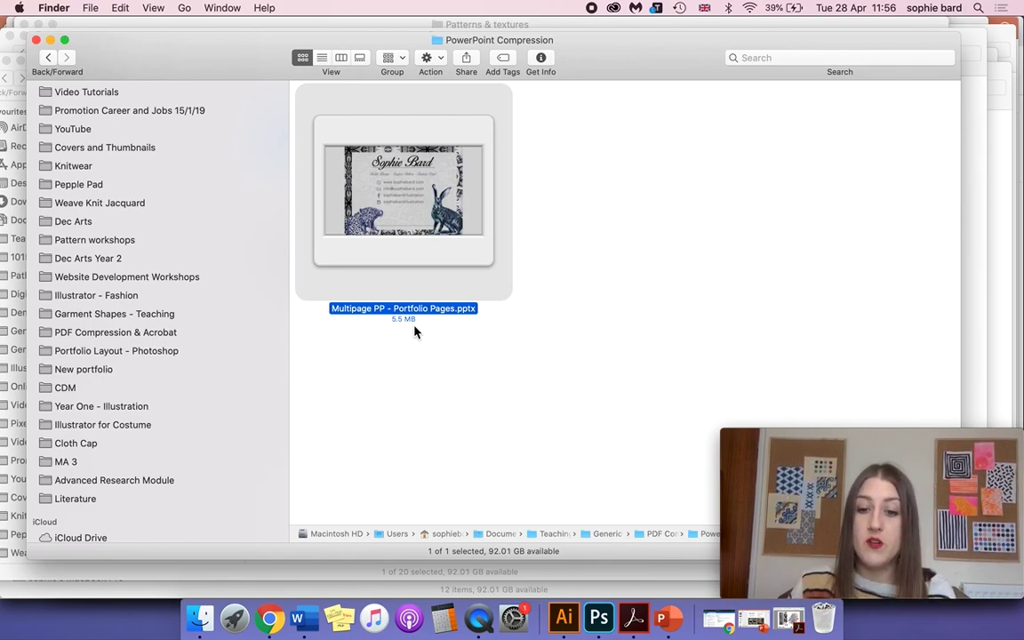
Back in PowerPoint, save a PDF copy named Multipage PP - Portfolio Pages in the PowerPoint Compression folder
left_click(676, 618)
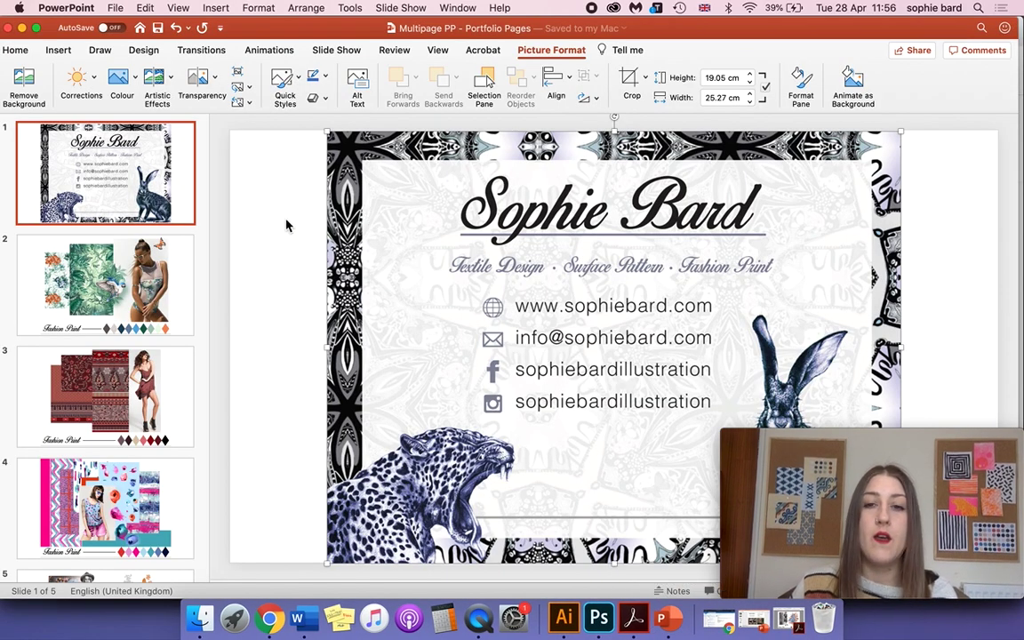
left_click(115, 8)
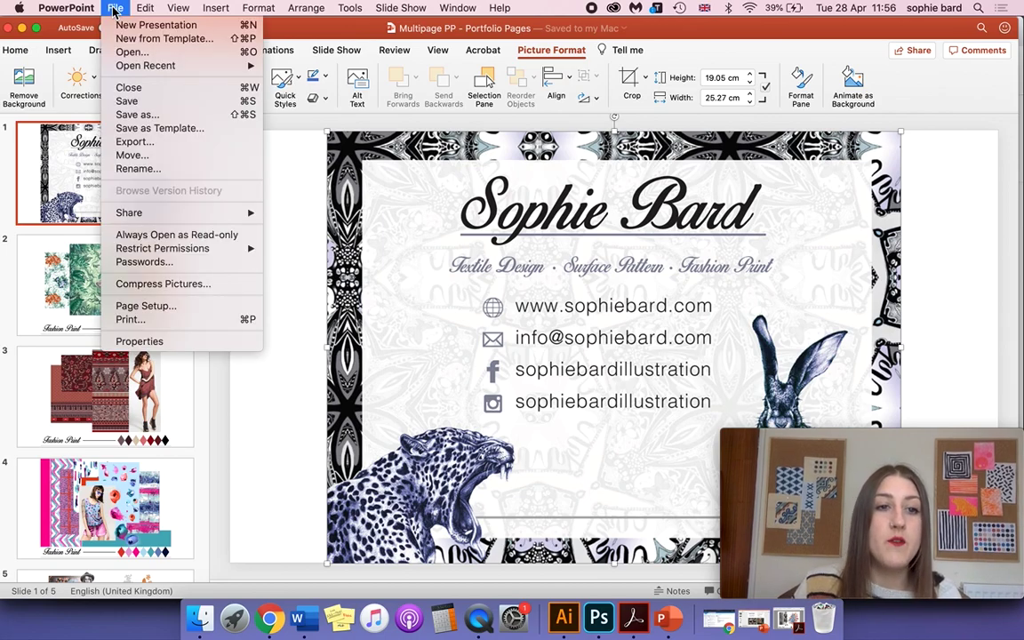
left_click(174, 115)
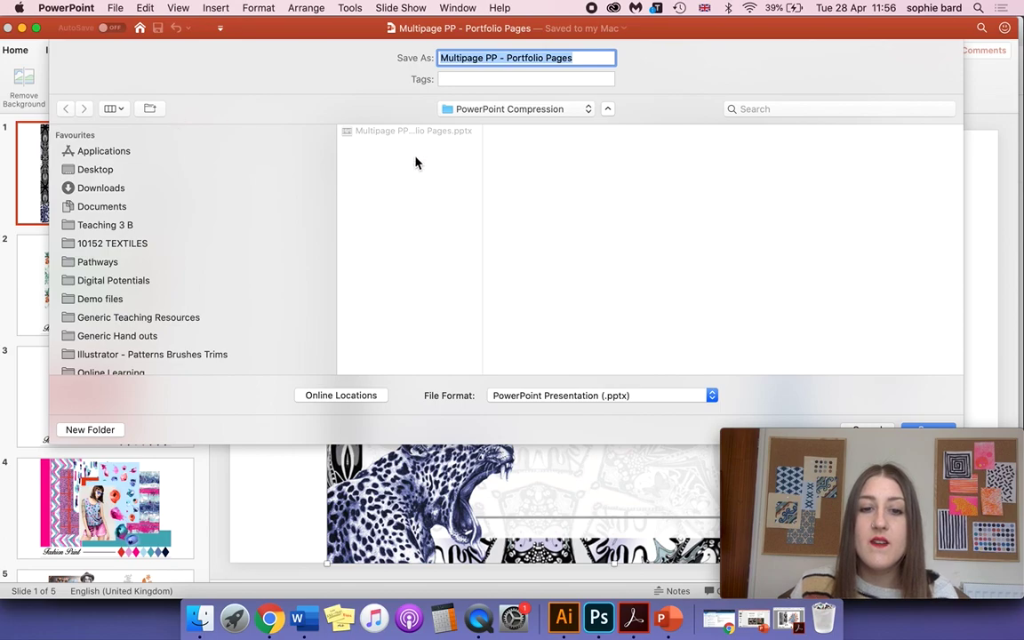
left_click(523, 402)
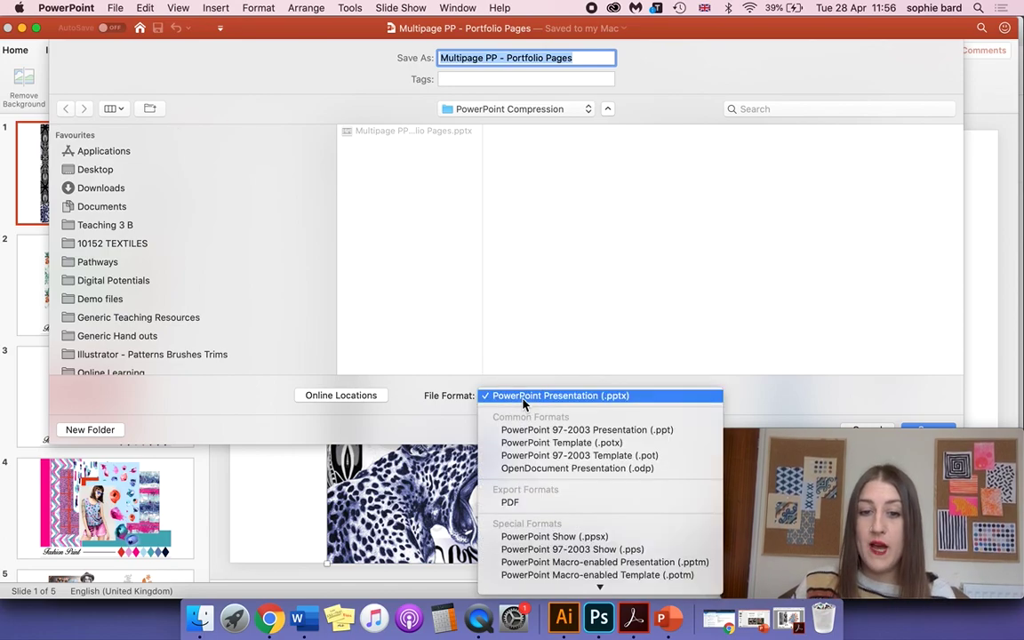
left_click(560, 503)
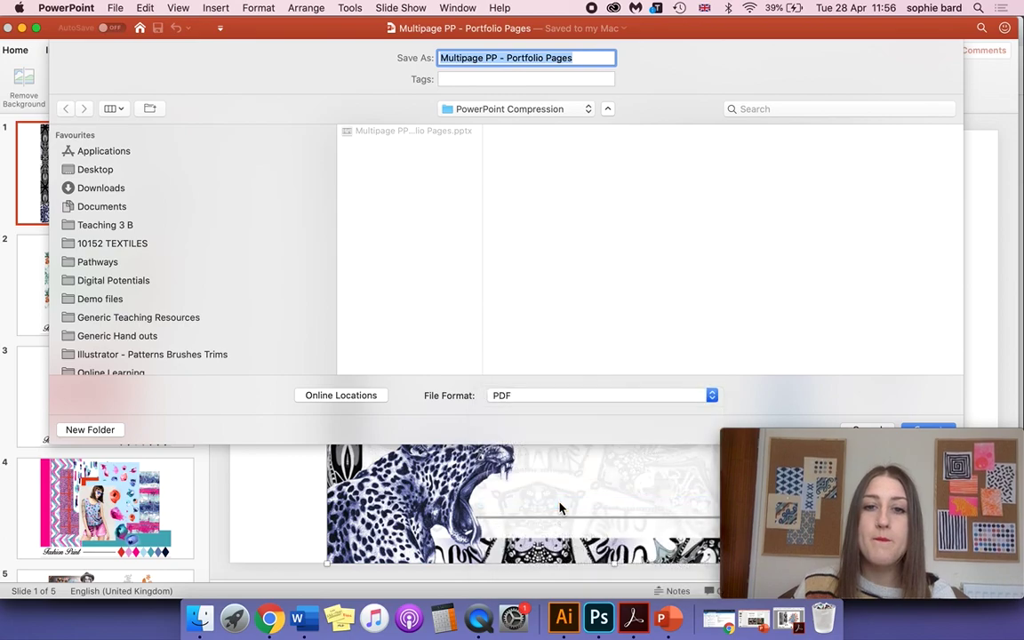
left_click(927, 430)
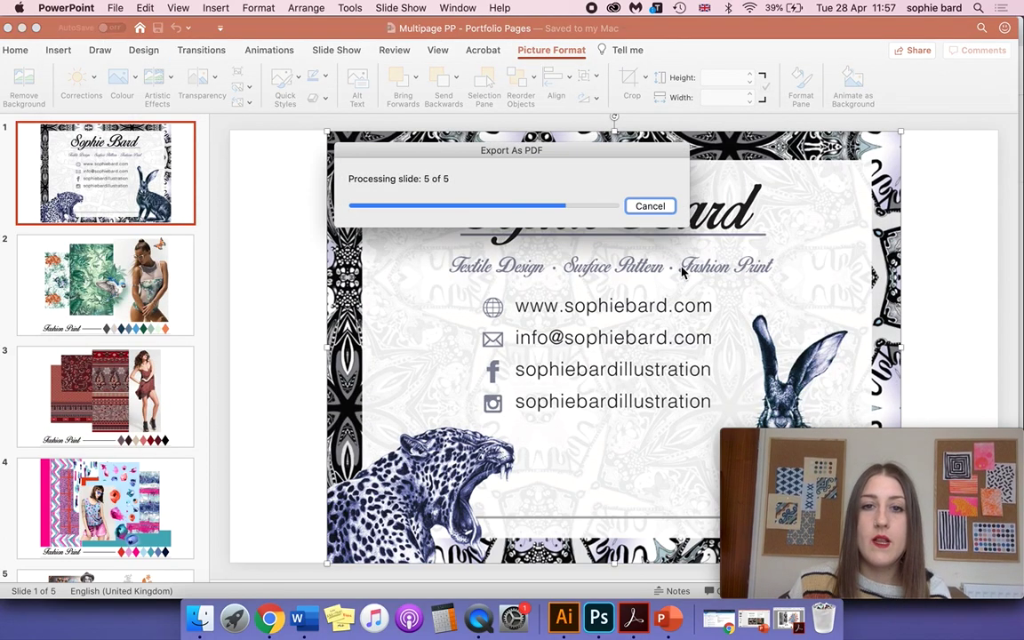
Open the exported Multipage PP - Portfolio Pages.pdf from Finder in Acrobat and move its window clear of the folder
left_click(199, 629)
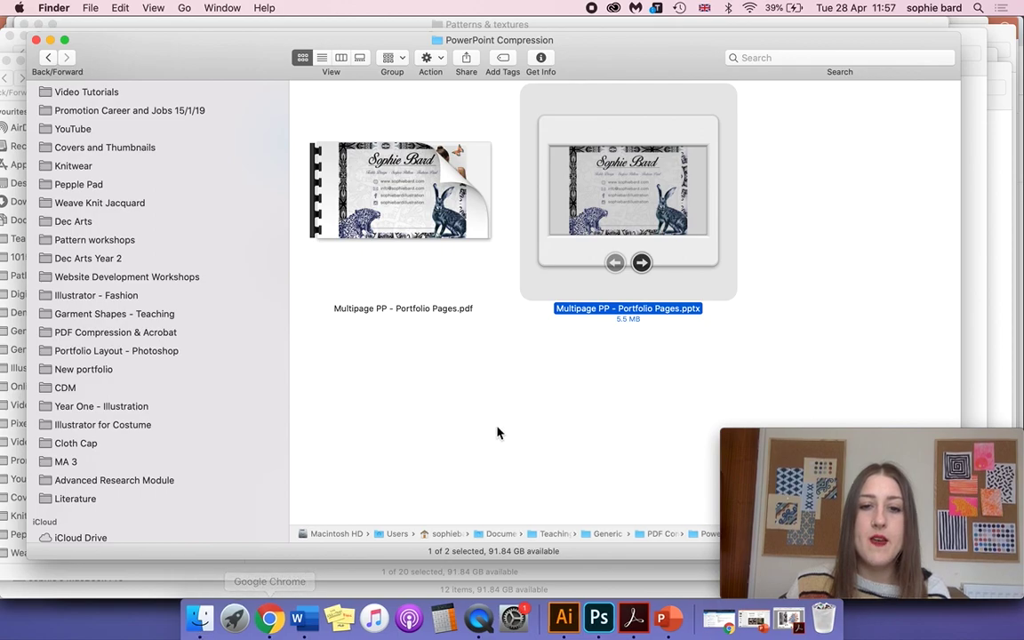
mouse_move(456, 203)
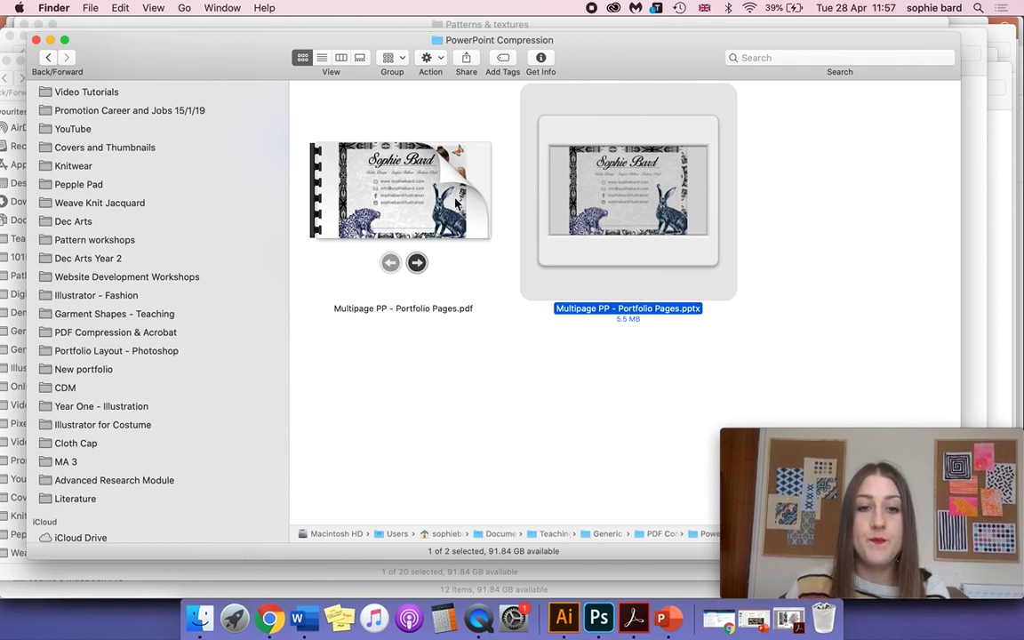
left_click(456, 203)
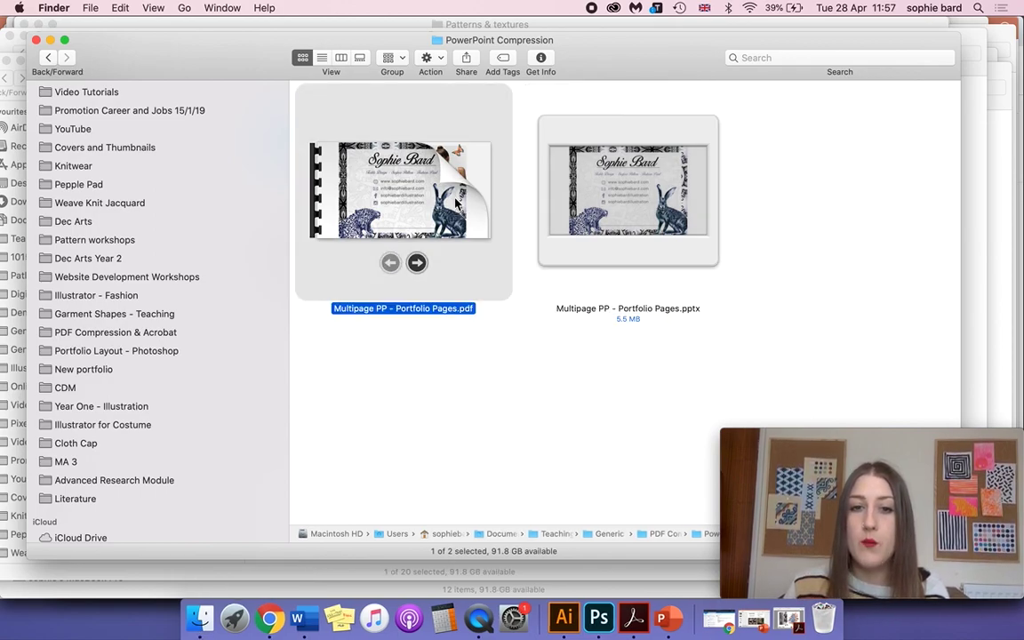
double_click(456, 202)
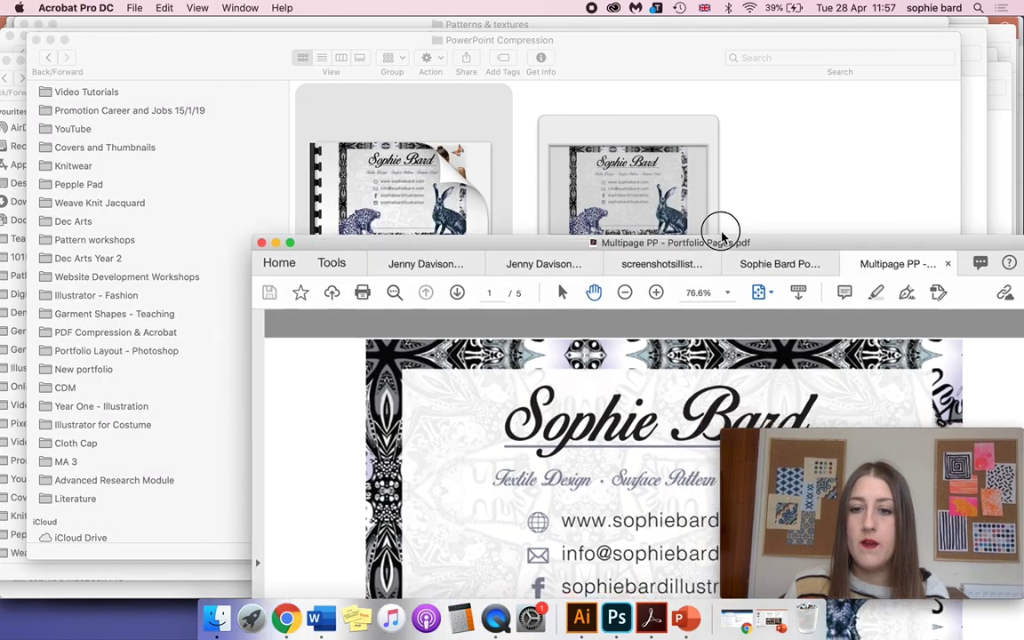
left_click_drag(721, 237, 640, 544)
Return to Finder and check the exported PDF's size in its file information
left_click(394, 135)
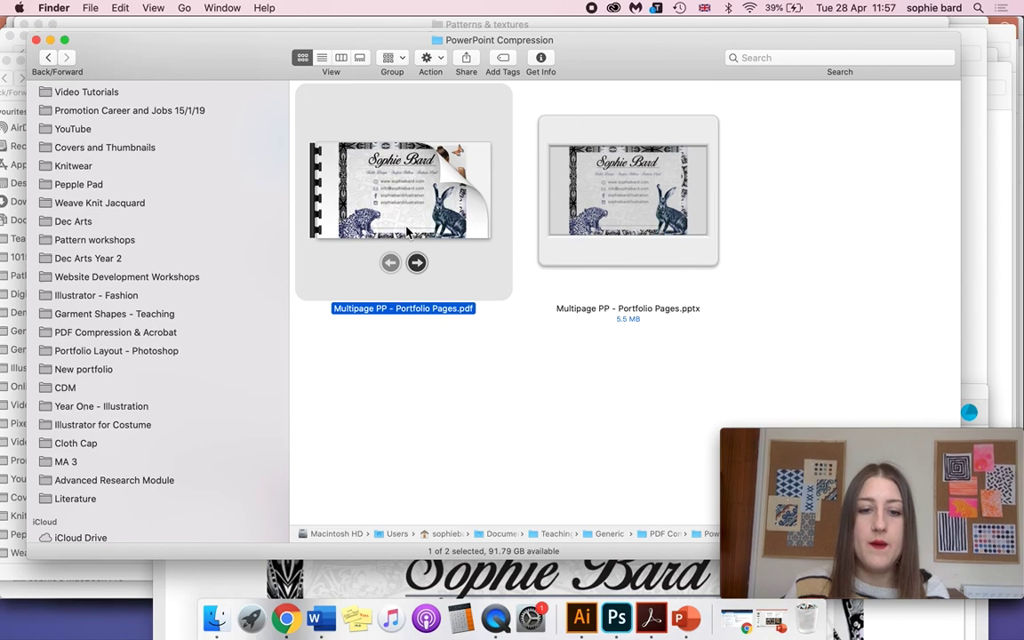
right_click(384, 203)
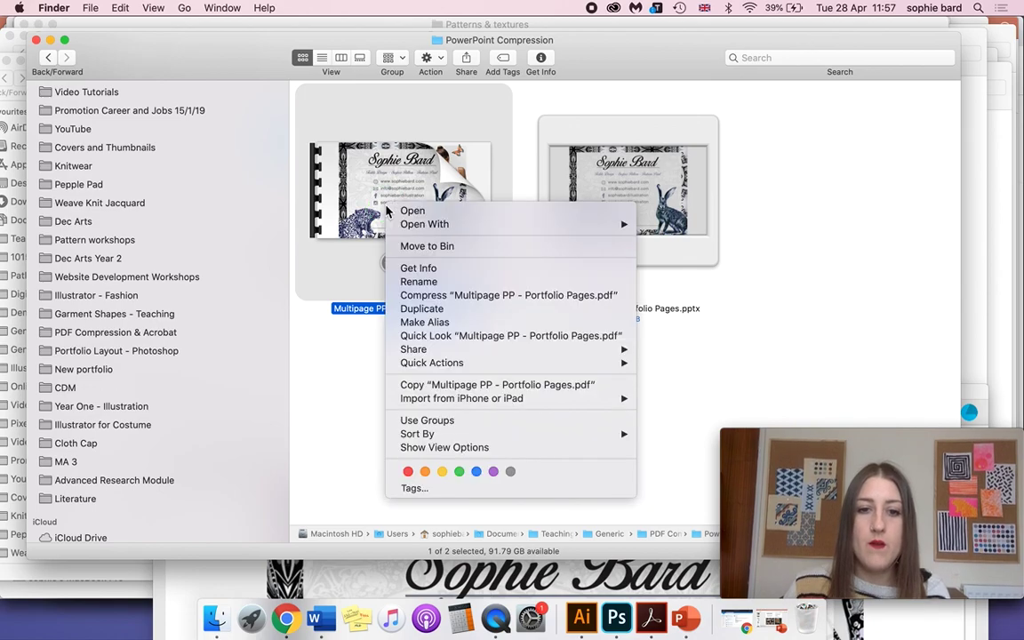
left_click(484, 268)
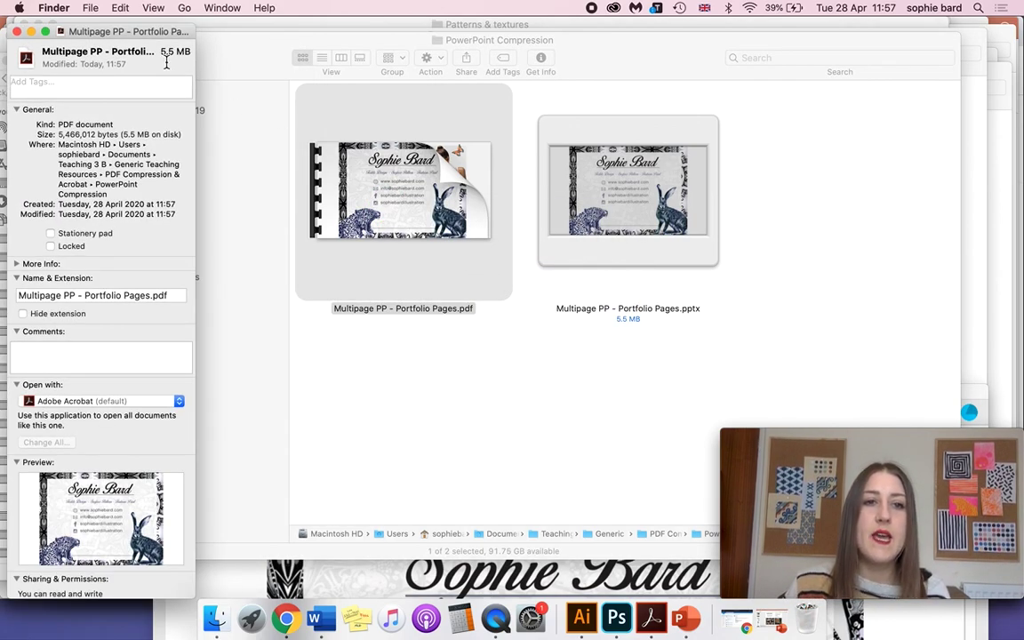